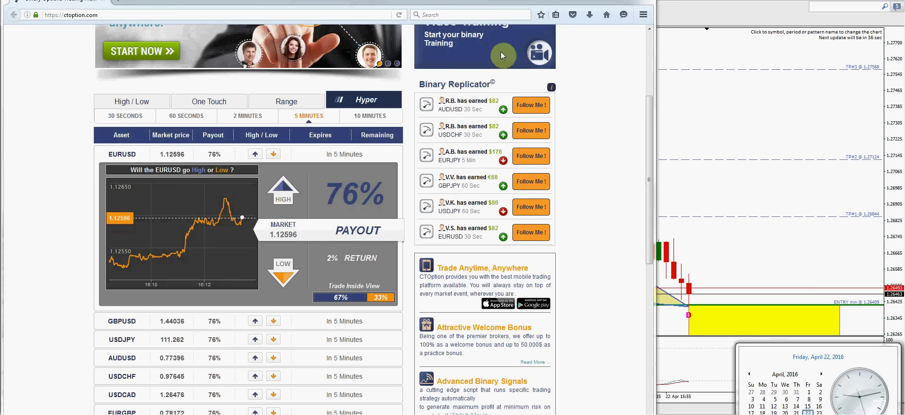
# - Move the browser aside to view the USDCAD M5 Shark pattern chart, and bring the trading page back into view
pyautogui.click(438, 1)
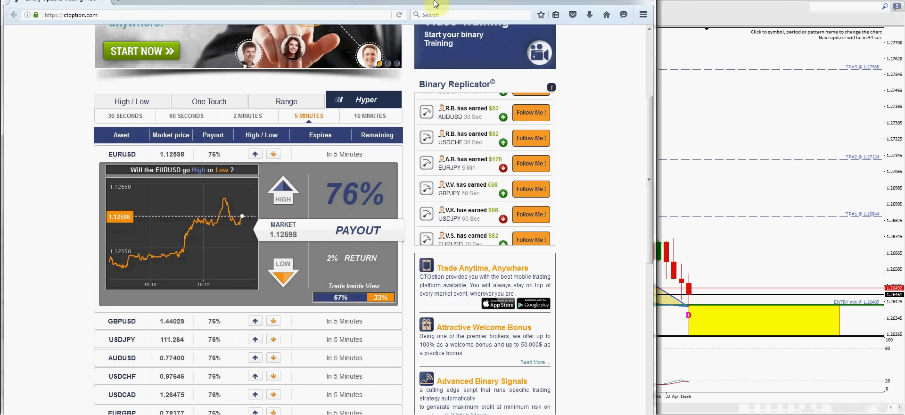
pyautogui.click(607, 1)
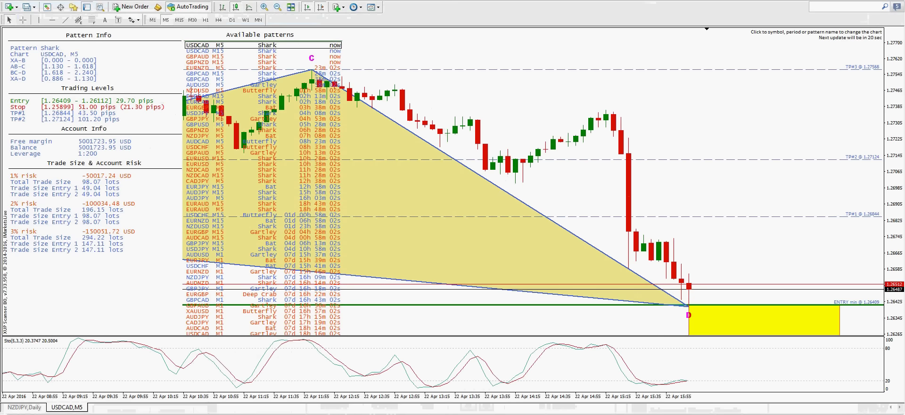
pyautogui.moveTo(904, 3); pyautogui.dragTo(366, 0)
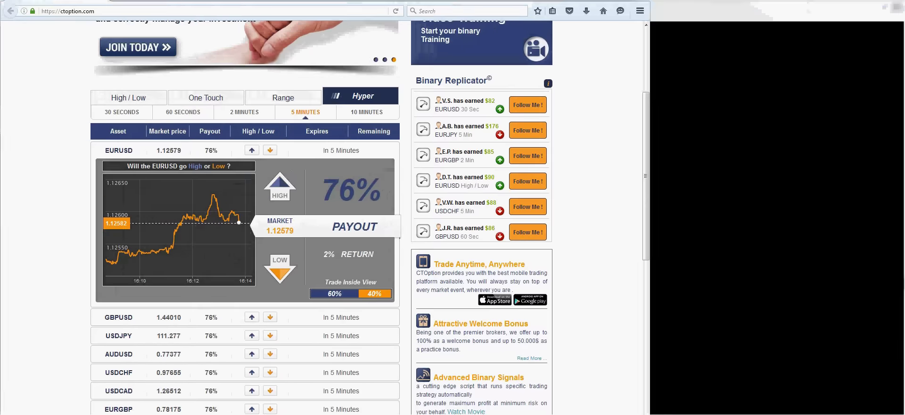
pyautogui.moveTo(424, 2); pyautogui.dragTo(336, 0)
pyautogui.doubleClick(336, 1)
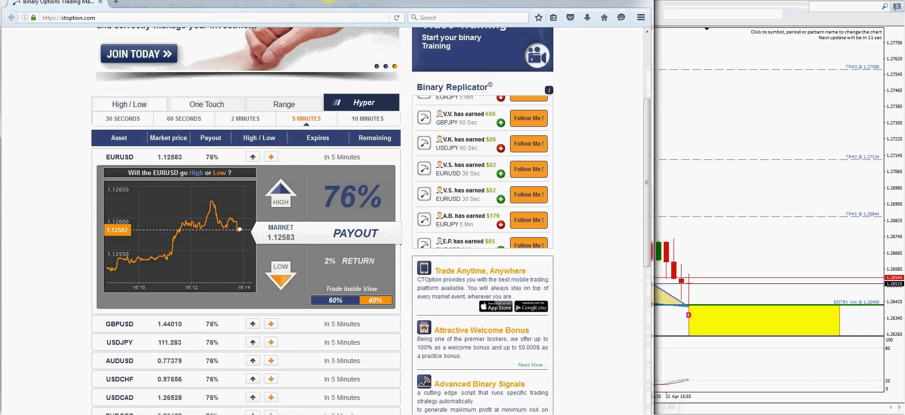
# - Expand the USDCAD row in the 5-minute Hyper asset list and collapse the EURUSD row
pyautogui.scroll(-5, 368, 300)
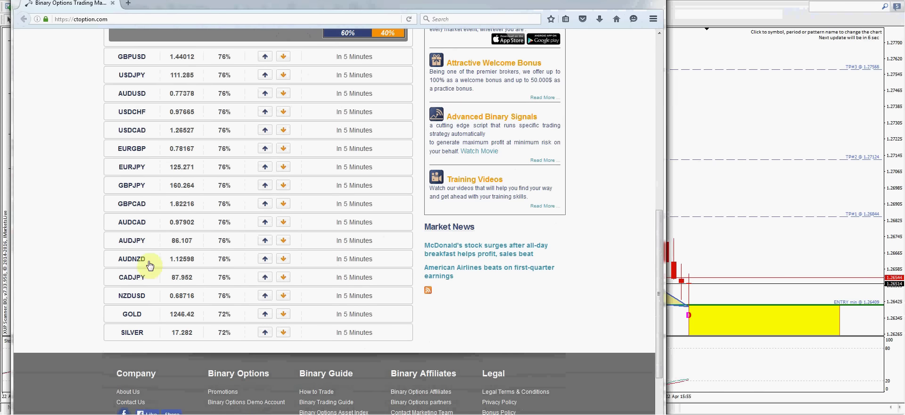
pyautogui.click(147, 131)
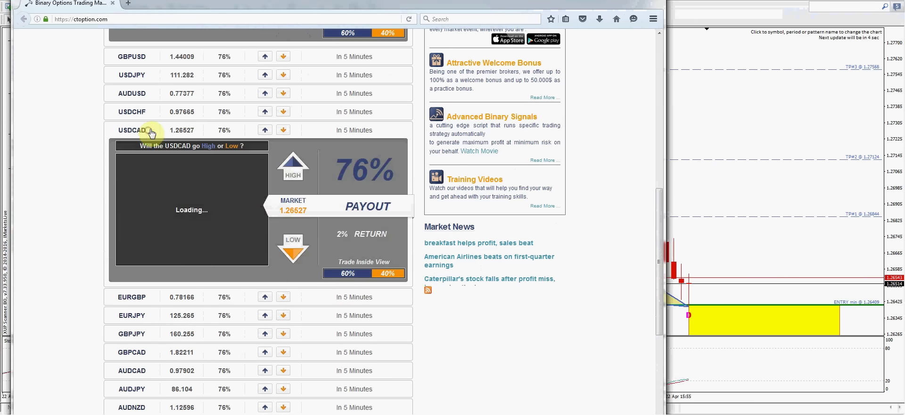
pyautogui.scroll(3, 322, 63)
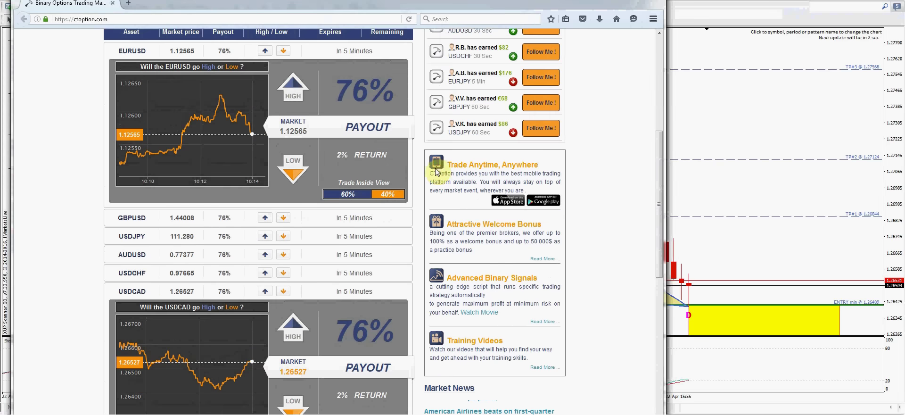
pyautogui.click(315, 53)
pyautogui.scroll(2, 397, 137)
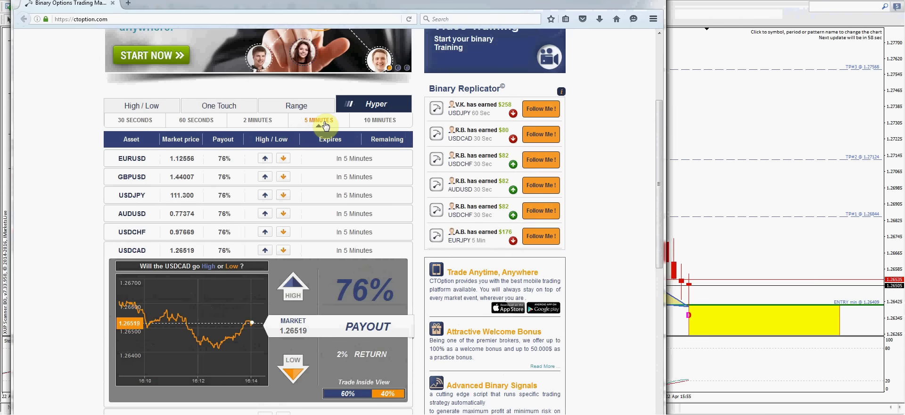
# - Open a $5 High trade on USDCAD with a 5-minute expiry, timing it with the system clock
pyautogui.click(301, 296)
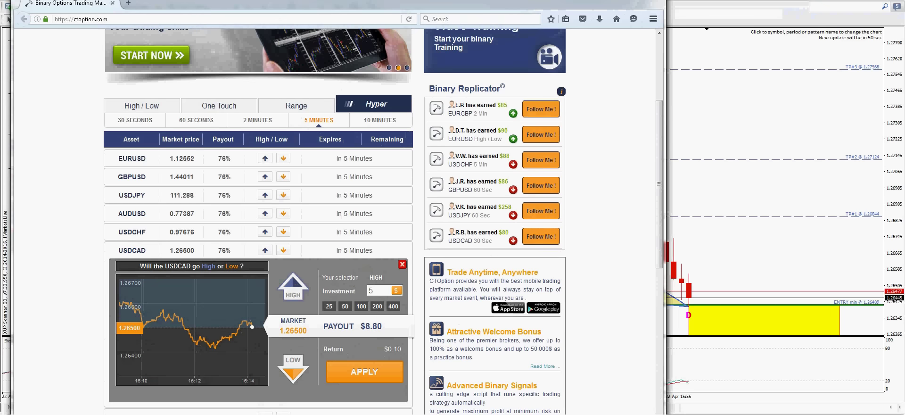
pyautogui.click(875, 414)
pyautogui.press('Escape')
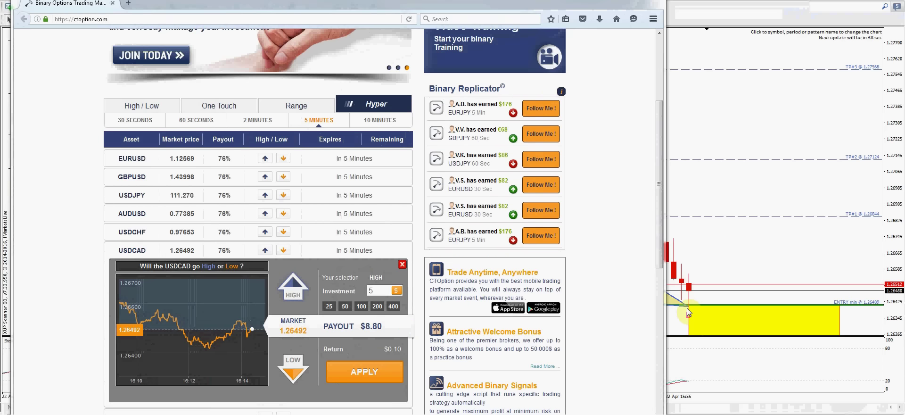
pyautogui.click(868, 414)
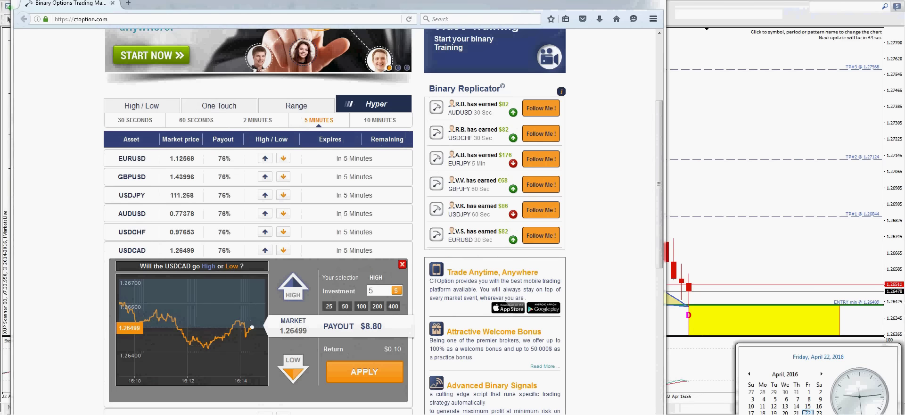
pyautogui.press('Escape')
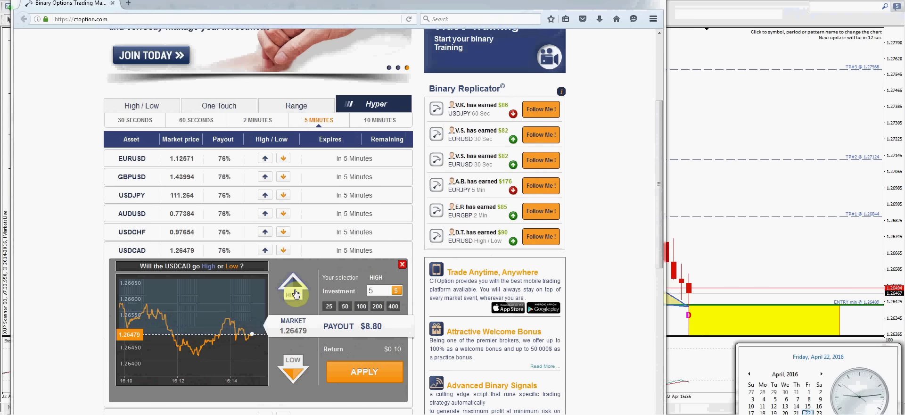
pyautogui.click(363, 374)
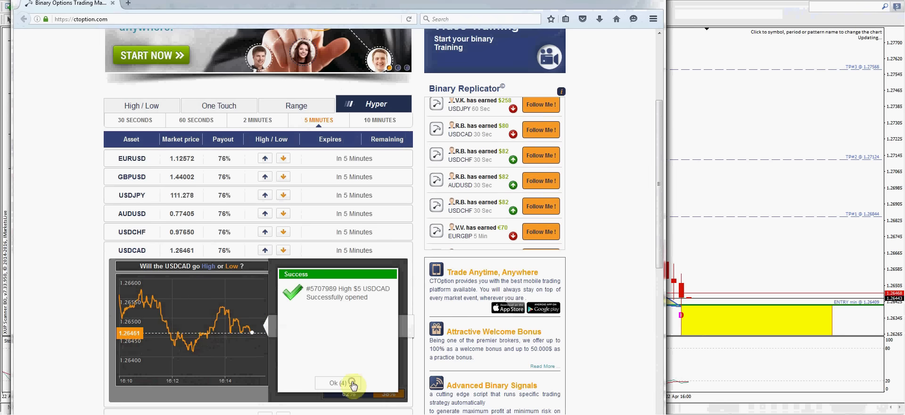
pyautogui.click(354, 382)
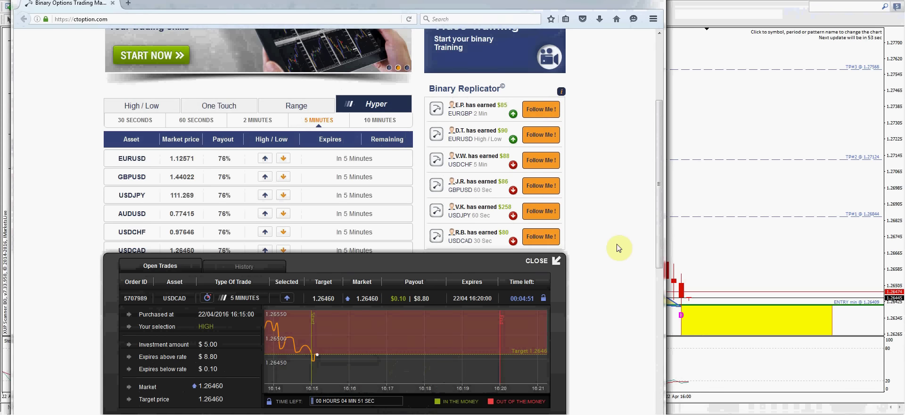
# - View the USDCAD M5 chart behind the browser and monitor the open High trade until it expires
pyautogui.click(620, 1)
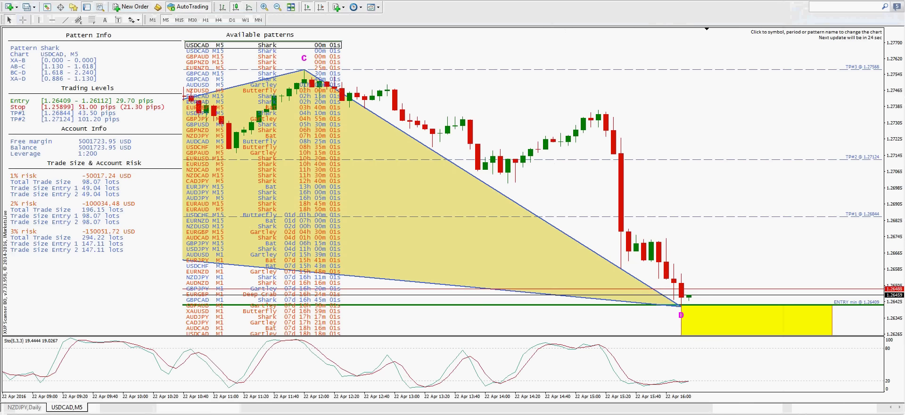
pyautogui.moveTo(904, 1); pyautogui.dragTo(678, 1)
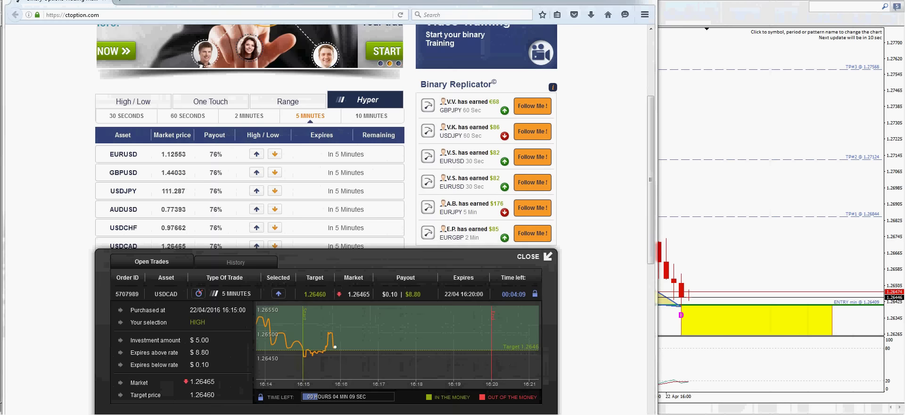
pyautogui.moveTo(904, 37); pyautogui.dragTo(821, 37)
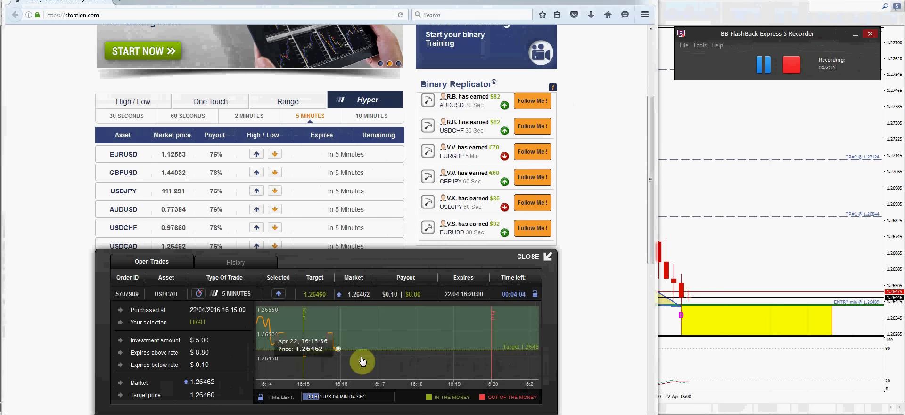
pyautogui.click(761, 72)
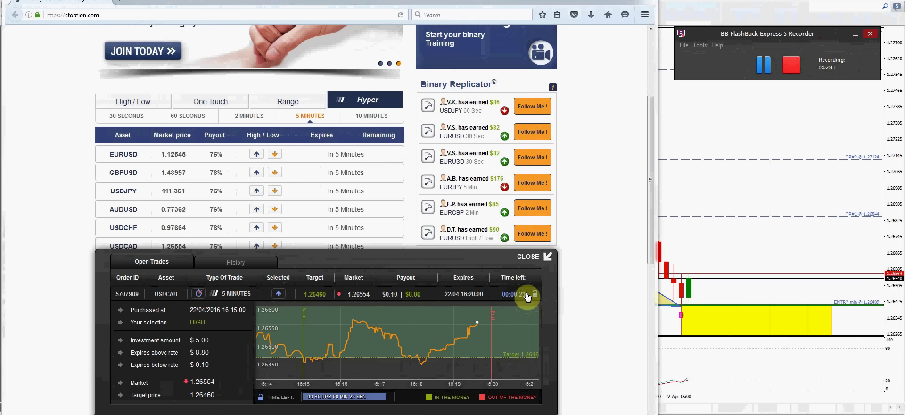
pyautogui.moveTo(481, 327)
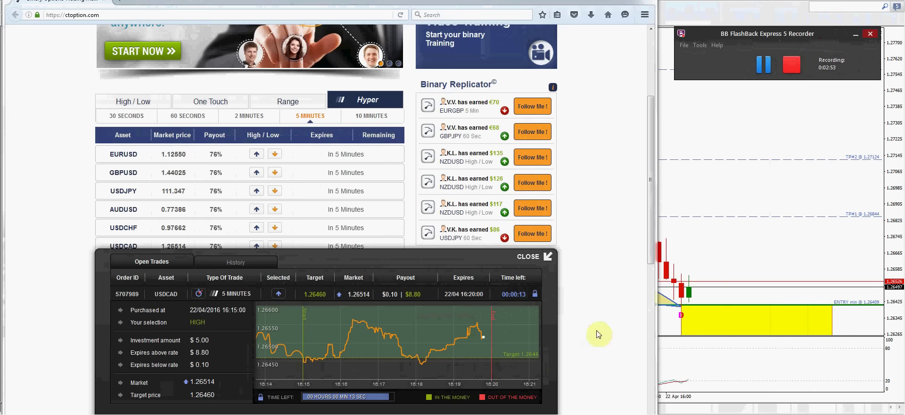
pyautogui.moveTo(499, 348)
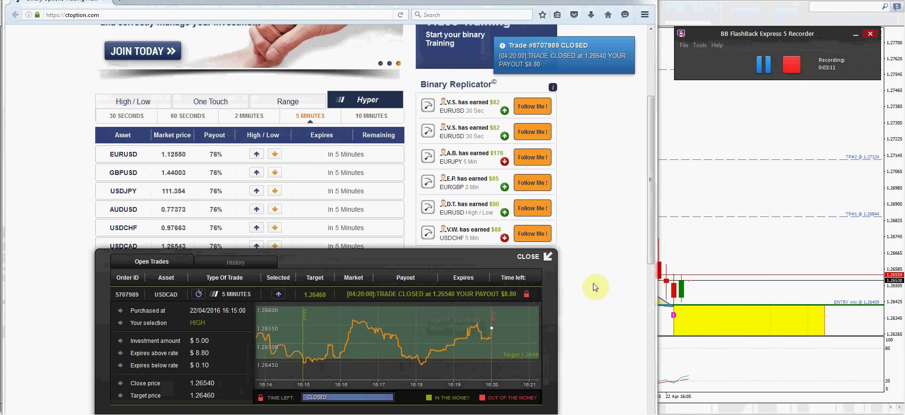
# - Collapse the open trades overview and move the browser aside to expose the full USDCAD pattern chart
pyautogui.click(542, 257)
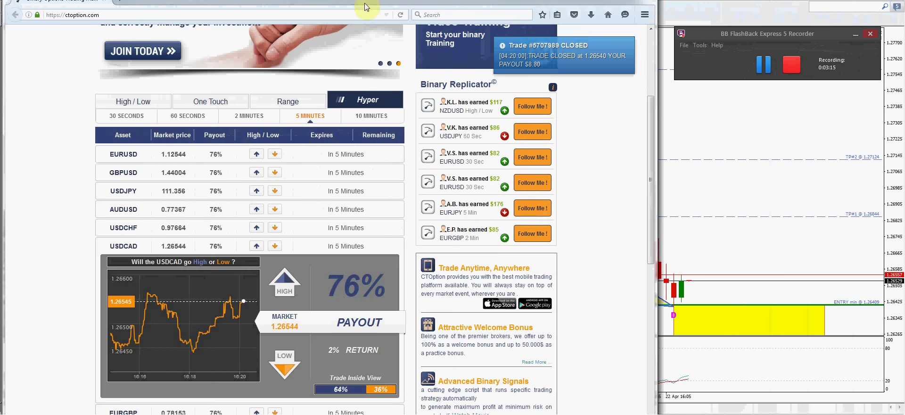
pyautogui.moveTo(356, 2); pyautogui.dragTo(904, 13)
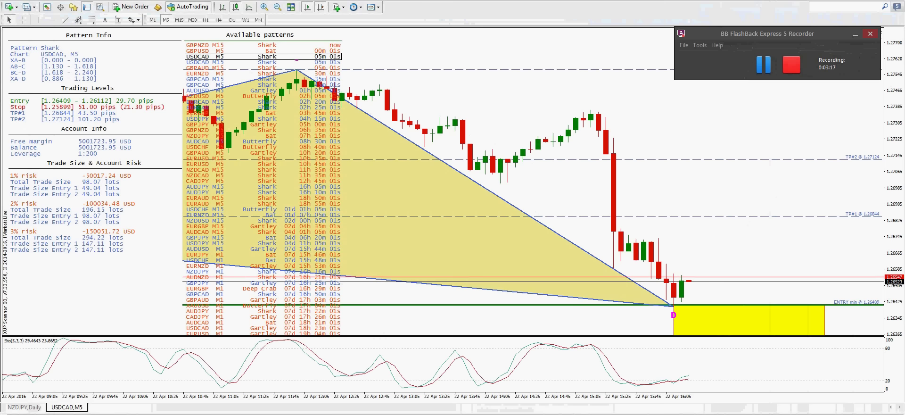
pyautogui.moveTo(746, 34); pyautogui.dragTo(904, 46)
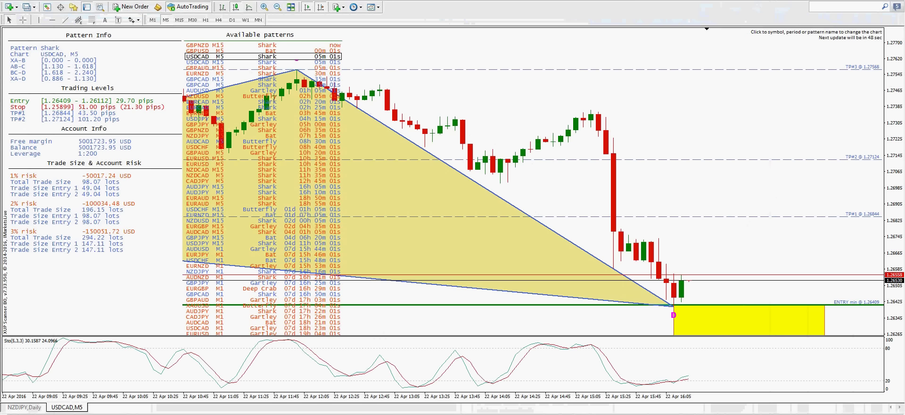
# - Measure the distance from the ENTRY min level to the TP#1 level on the USDCAD chart with the crosshair
pyautogui.moveTo(895, 201); pyautogui.dragTo(901, 215)
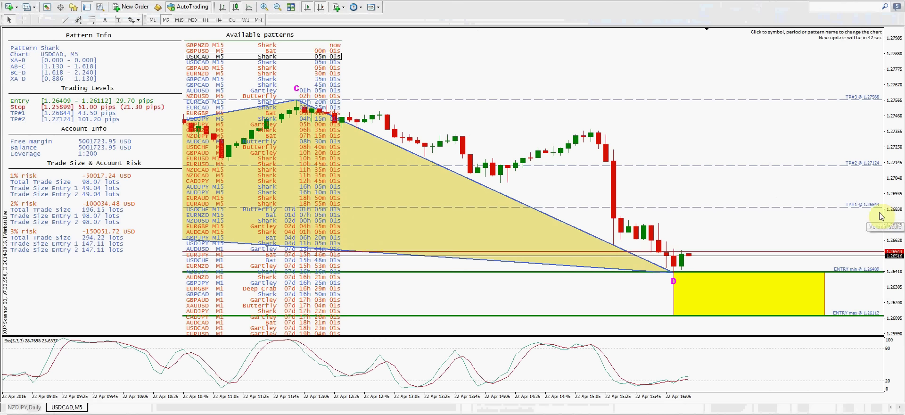
pyautogui.middleClick(696, 246)
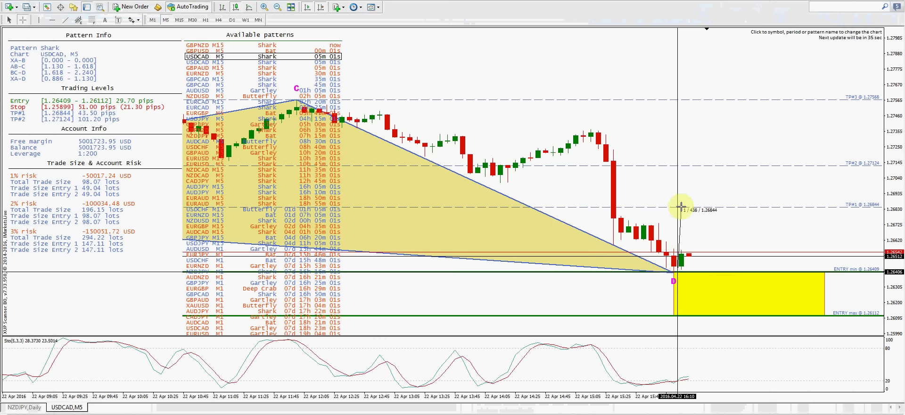
pyautogui.moveTo(682, 207); pyautogui.dragTo(682, 207)
pyautogui.middleClick(683, 249)
# - Measure the distance from inside the yellow entry zone down to the STOP level on the USDCAD chart
pyautogui.moveTo(895, 172); pyautogui.dragTo(896, 179)
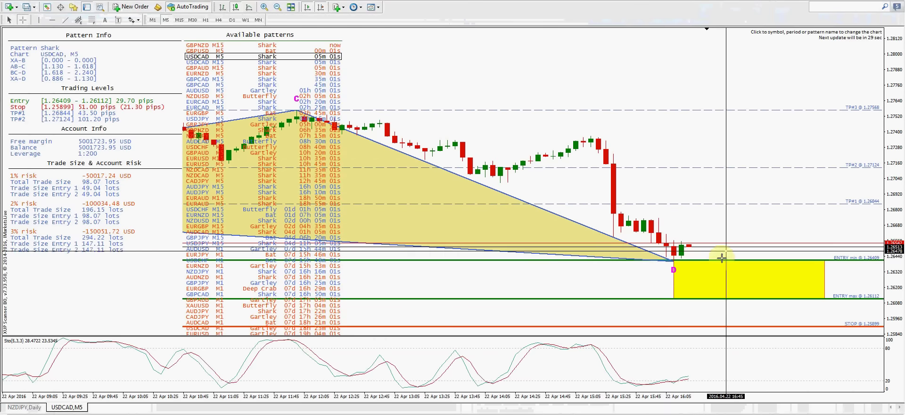
pyautogui.middleClick(698, 279)
pyautogui.moveTo(698, 279); pyautogui.dragTo(704, 328)
pyautogui.middleClick(703, 290)
pyautogui.click(785, 228)
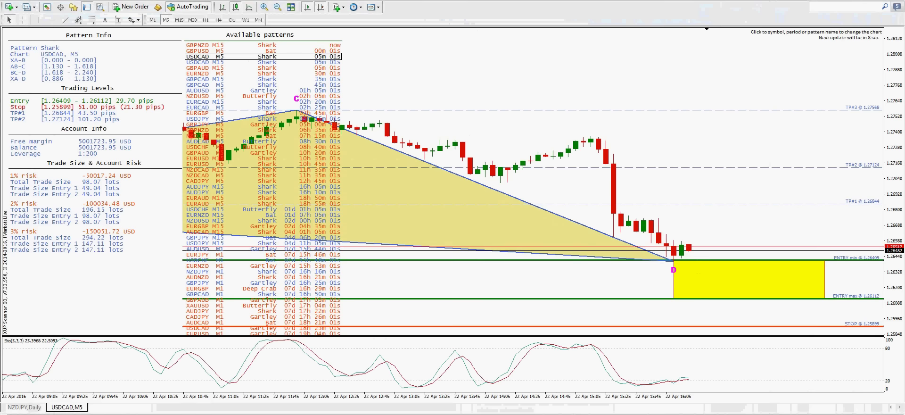
# - Load the GBPNZD M15 Shark pattern and switch the chart to the GBPUSD M5 Bat pattern
pyautogui.click(208, 46)
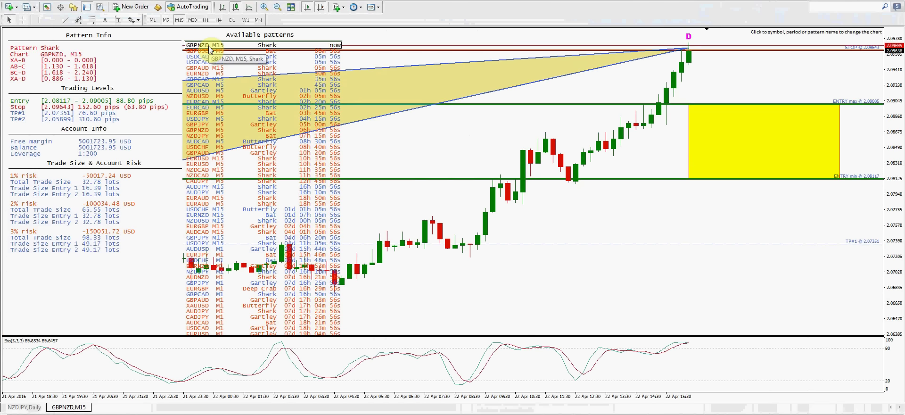
pyautogui.click(202, 53)
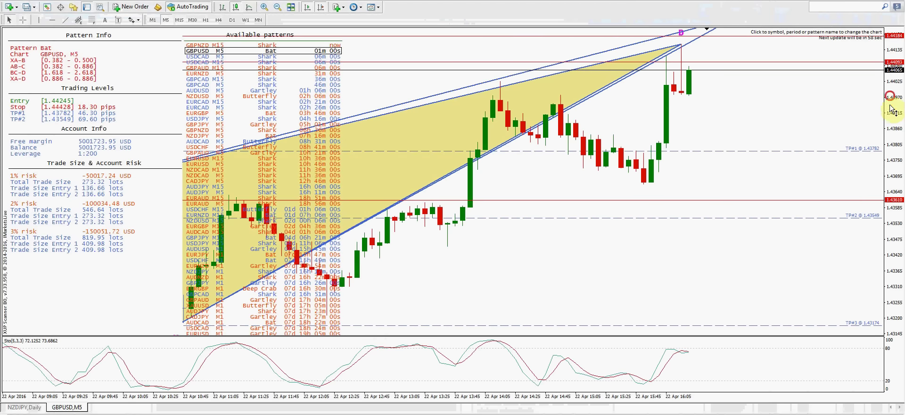
# - Measure the distance from the current price up to the ENTRY line of the GBPUSD Bat pattern
pyautogui.moveTo(886, 93); pyautogui.dragTo(890, 128)
pyautogui.middleClick(691, 78)
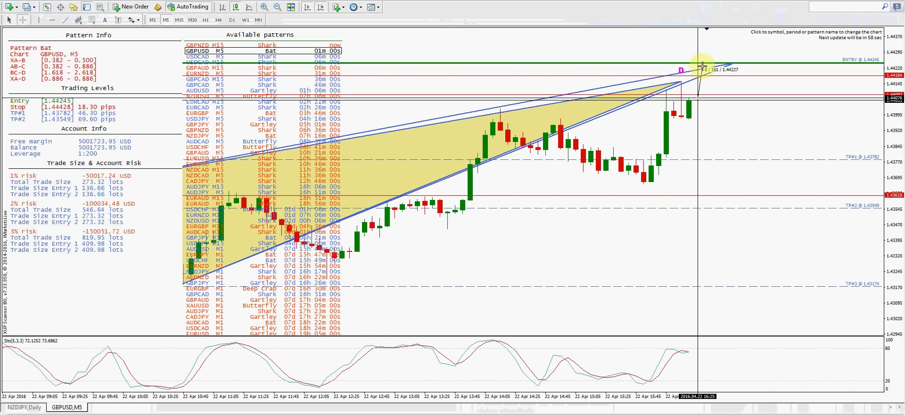
pyautogui.moveTo(702, 63); pyautogui.dragTo(702, 63)
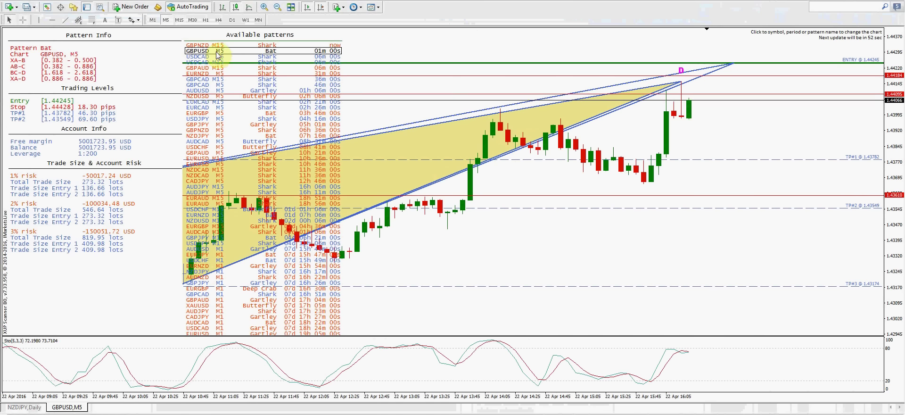
pyautogui.middleClick(712, 72)
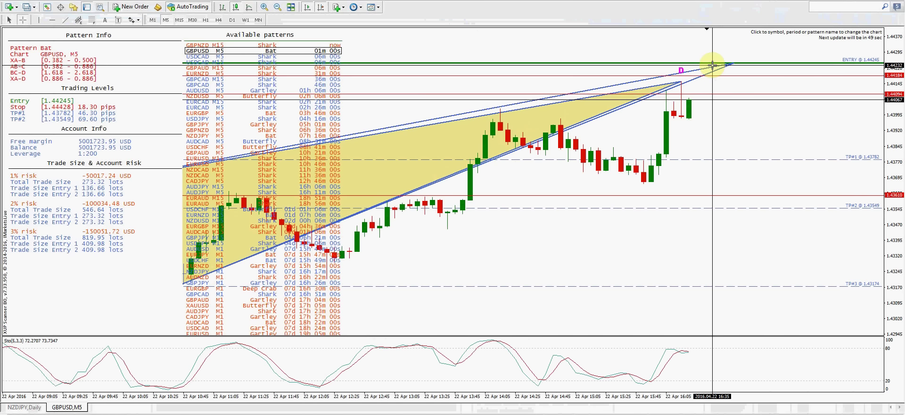
pyautogui.click(700, 68)
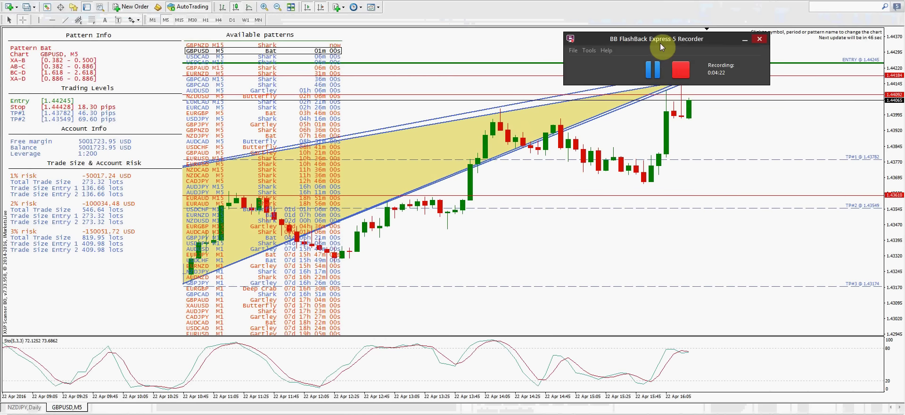
pyautogui.moveTo(659, 45); pyautogui.dragTo(753, 196)
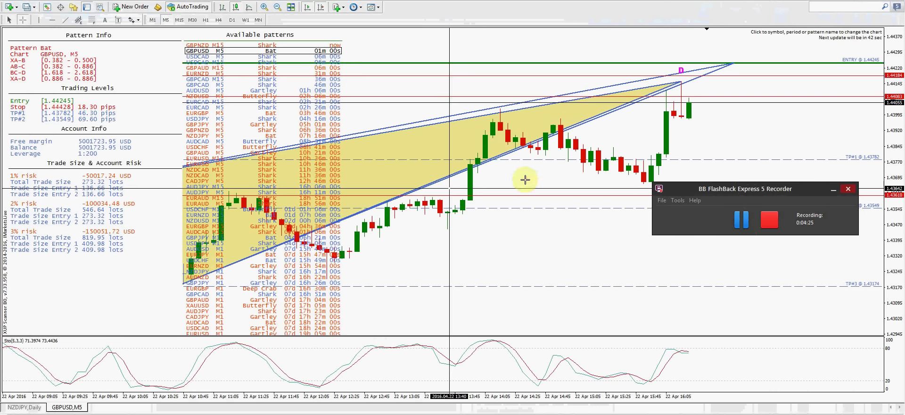
pyautogui.click(746, 220)
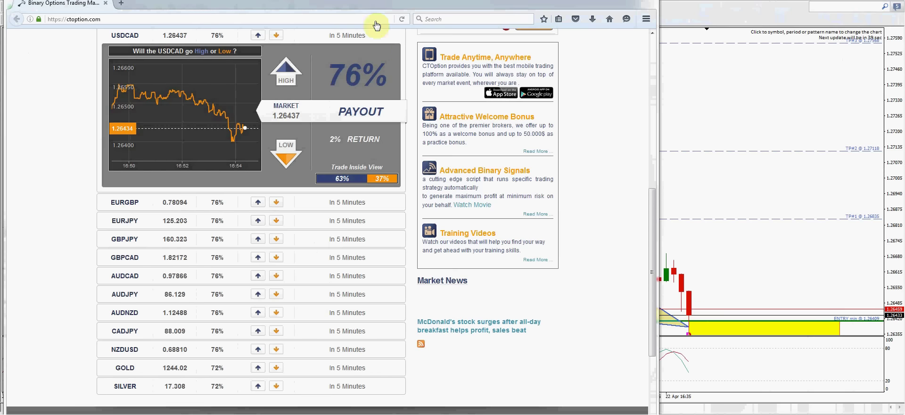
# - Check the USDCAD Shark chart's entry zone, and select HIGH for the USDCAD 5-minute option on CTOption
pyautogui.moveTo(366, 3); pyautogui.dragTo(904, 4)
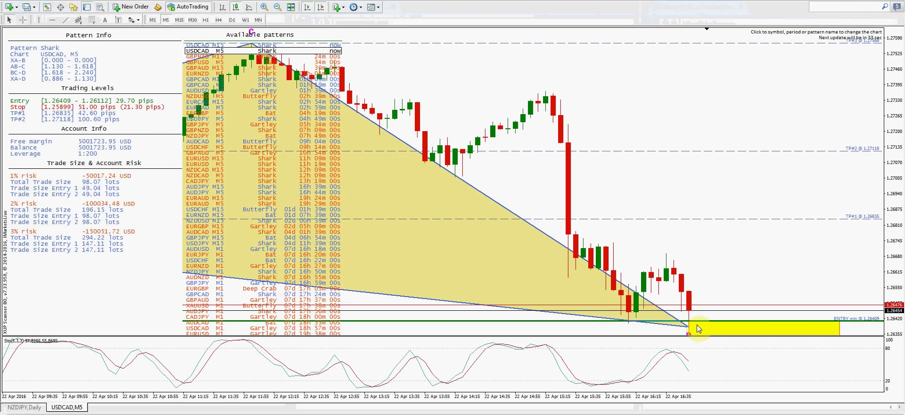
pyautogui.moveTo(904, 4); pyautogui.dragTo(314, 0)
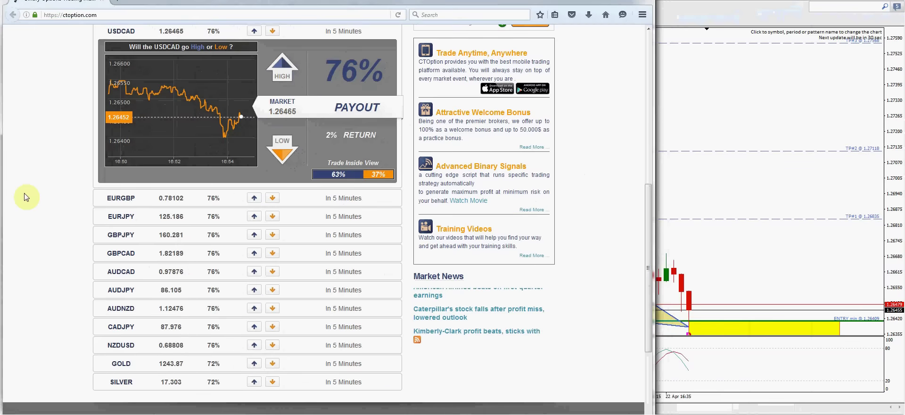
pyautogui.scroll(3, 41, 196)
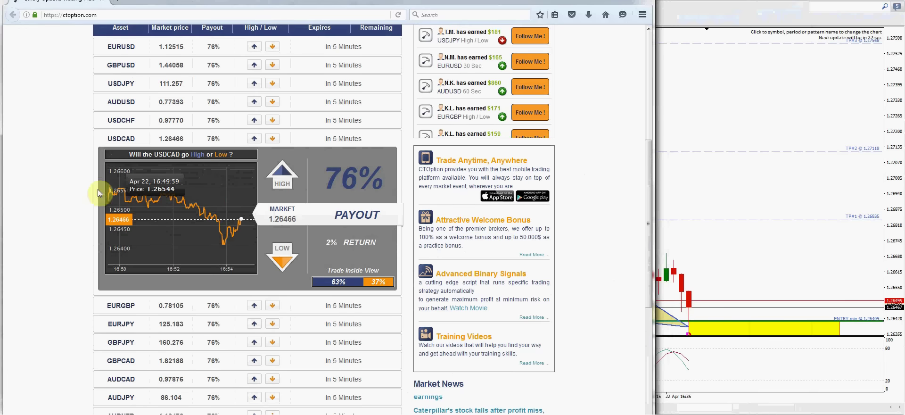
pyautogui.click(282, 175)
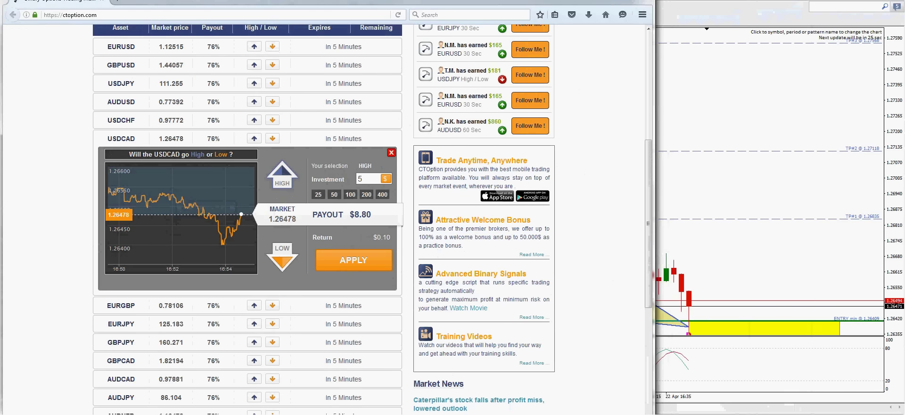
# - Show the system clock for timing, place the $5 HIGH trade on USDCAD and dismiss the success message
pyautogui.click(876, 414)
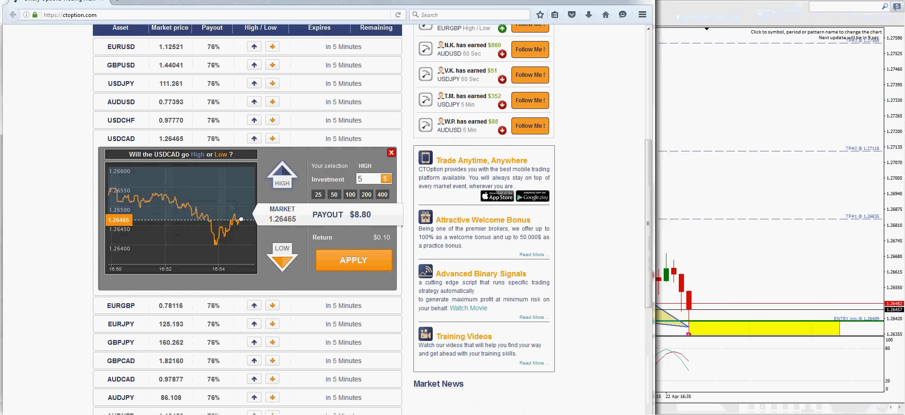
pyautogui.click(371, 273)
pyautogui.click(348, 264)
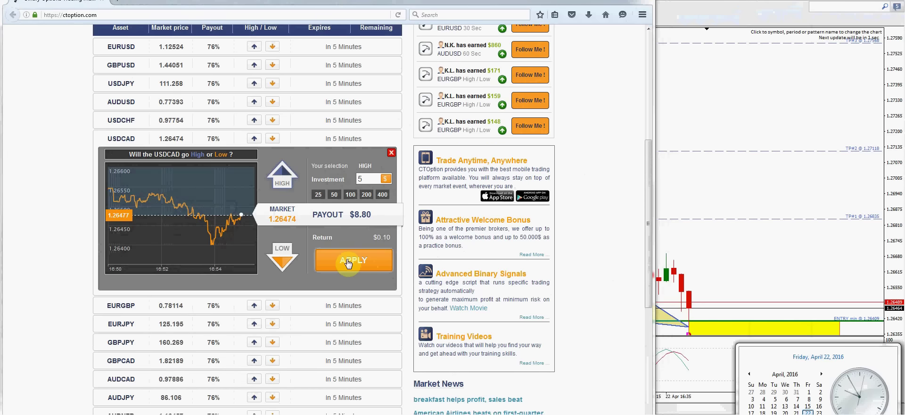
pyautogui.click(348, 262)
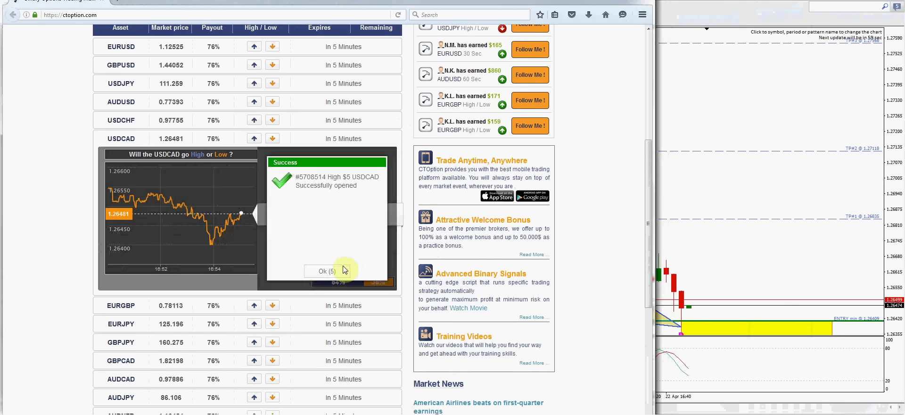
pyautogui.click(336, 271)
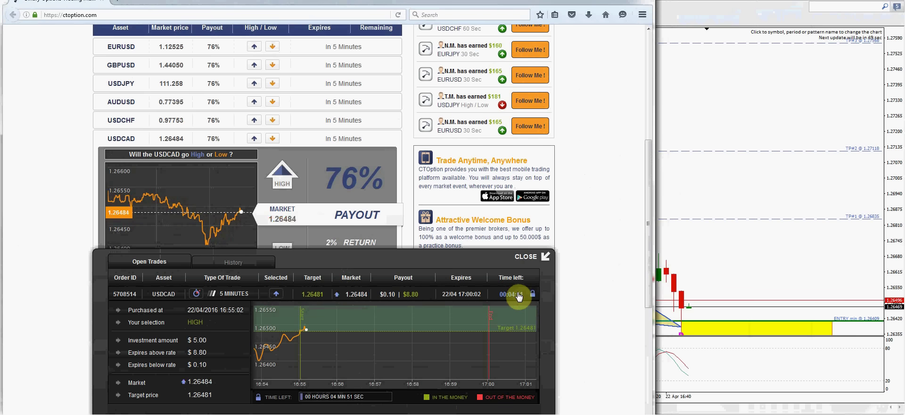
# - Uncover the USDCAD M5 chart and enlarge its price area by shrinking the Stochastic subwindow
pyautogui.moveTo(302, 2); pyautogui.dragTo(904, 15)
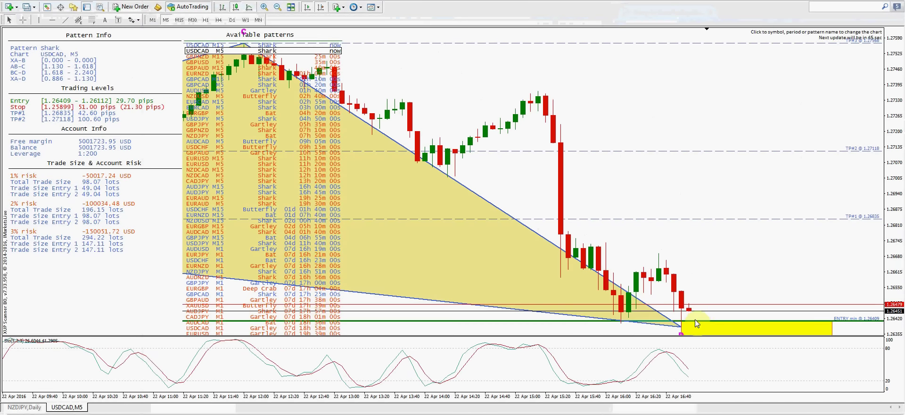
pyautogui.moveTo(696, 336); pyautogui.dragTo(688, 363)
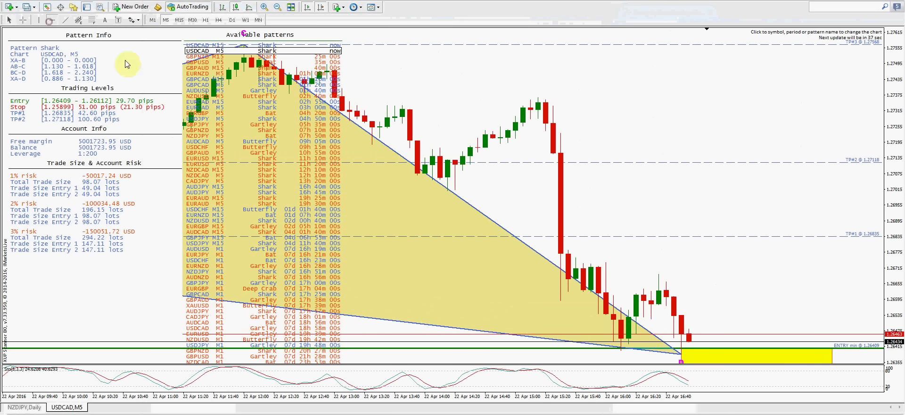
pyautogui.click(701, 333)
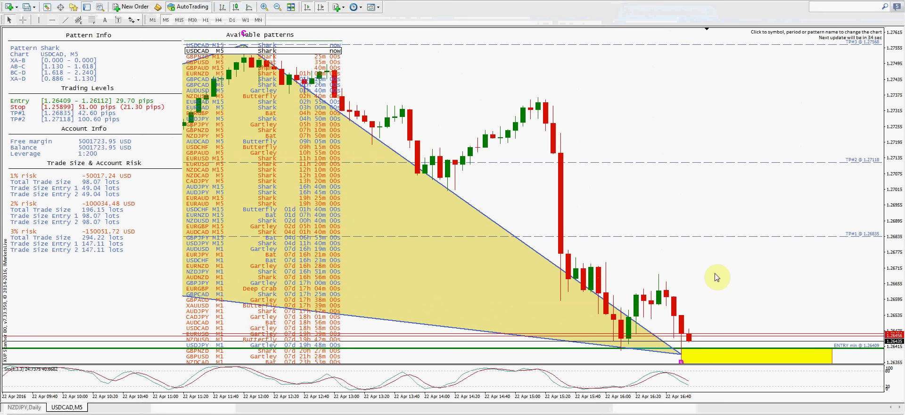
# - Check the newest candle against the ENTRY min line with the crosshair, and compress the price scale to show the zone down to ENTRY max
pyautogui.middleClick(635, 338)
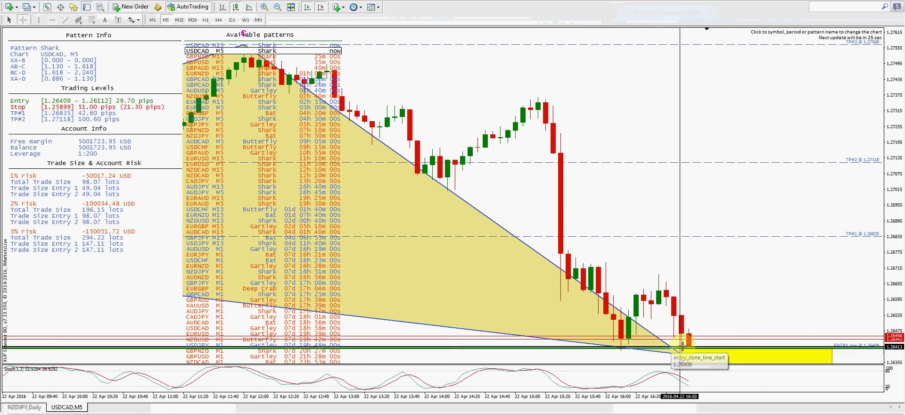
pyautogui.moveTo(691, 345)
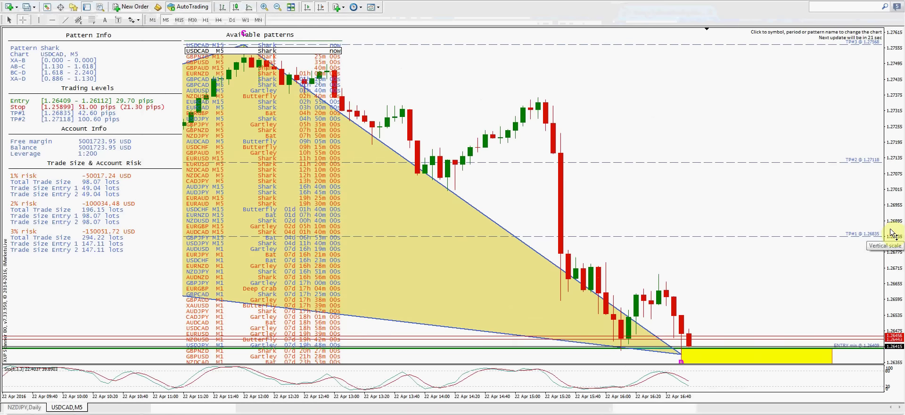
pyautogui.moveTo(892, 236)
pyautogui.mouseDown()
pyautogui.moveTo(891, 251)
pyautogui.moveTo(889, 235)
pyautogui.mouseUp()
pyautogui.middleClick(710, 296)
pyautogui.click(805, 276)
pyautogui.moveTo(889, 271); pyautogui.dragTo(890, 258)
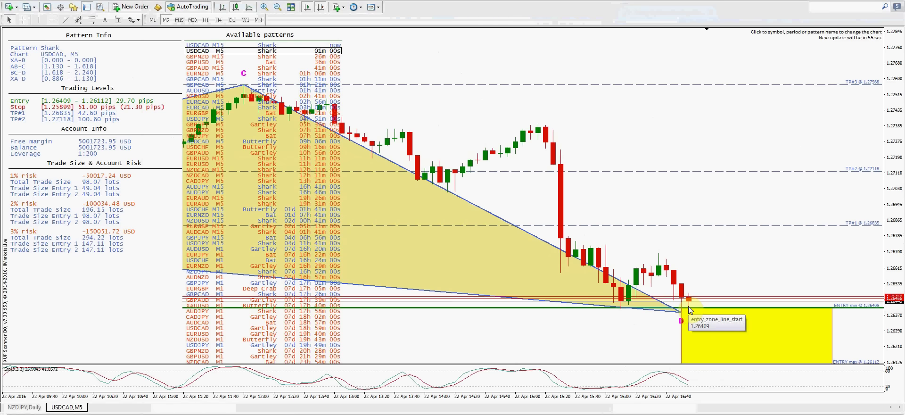
# - Bring the CTOption window back beside the chart and monitor the open USDCAD trade against its target
pyautogui.moveTo(904, 10); pyautogui.dragTo(333, 9)
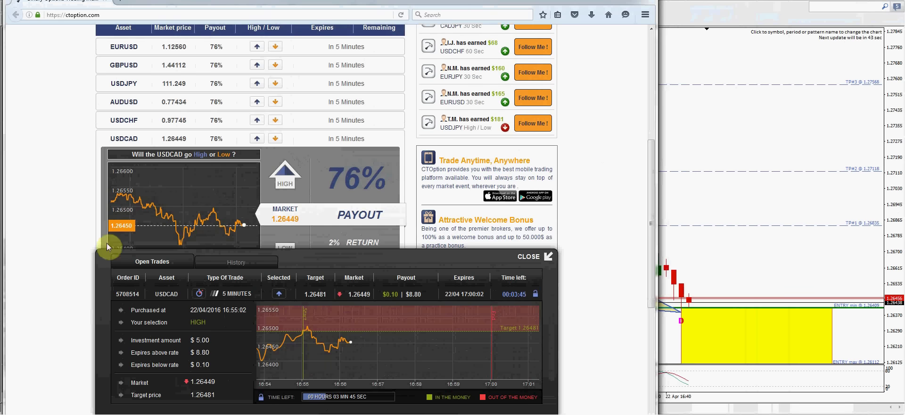
pyautogui.click(701, 308)
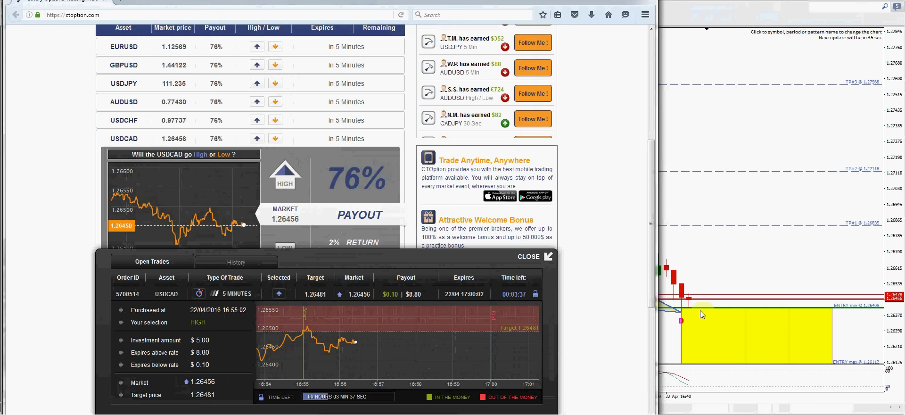
pyautogui.click(699, 297)
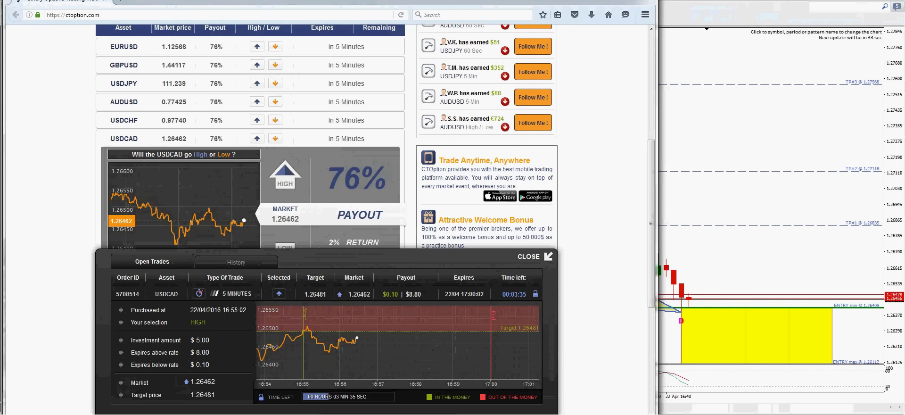
pyautogui.moveTo(725, 89); pyautogui.dragTo(724, 89)
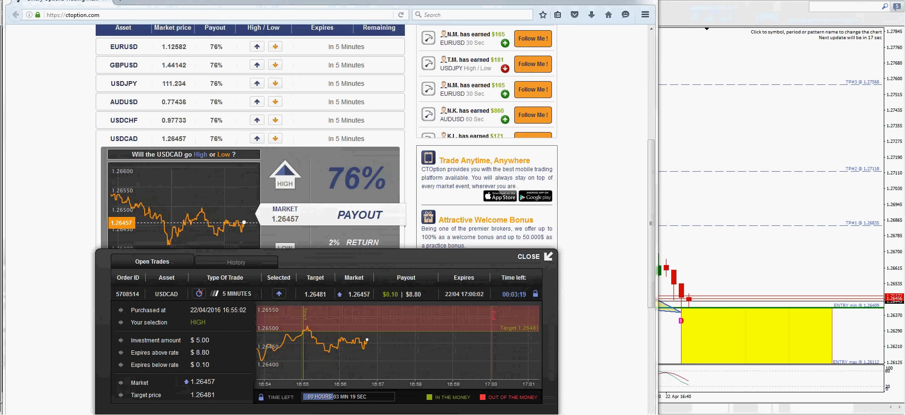
pyautogui.moveTo(904, 105); pyautogui.dragTo(755, 110)
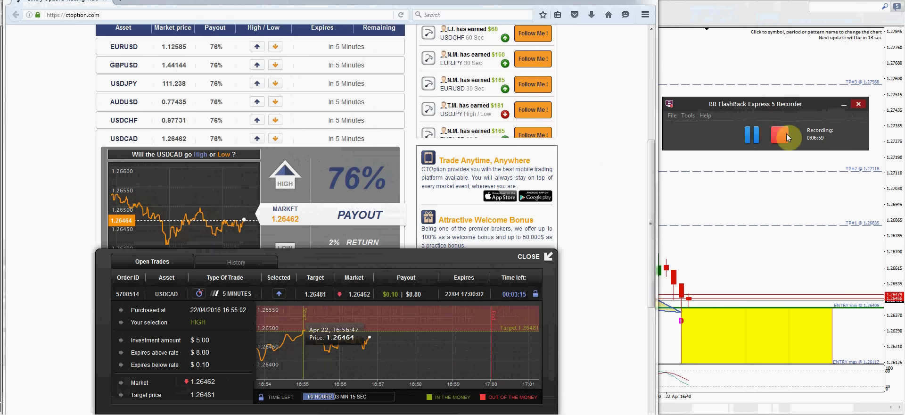
pyautogui.click(752, 136)
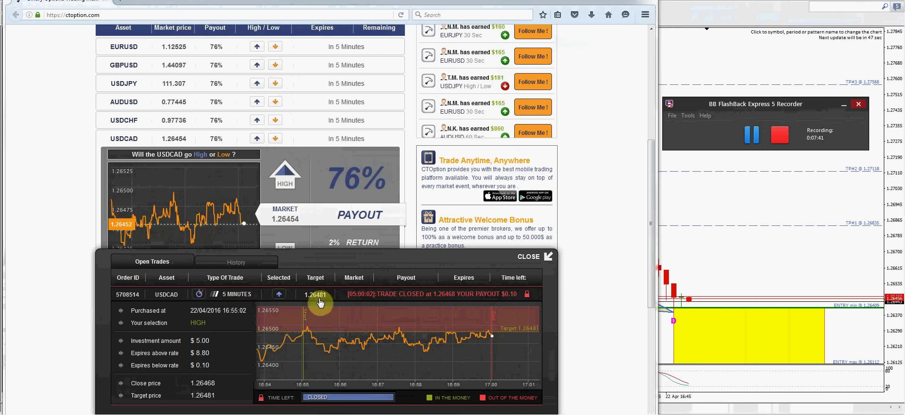
# - Close the CTOption open trades panel and bring the USDCAD M5 chart fully into view
pyautogui.click(530, 259)
pyautogui.moveTo(649, 241); pyautogui.dragTo(645, 206)
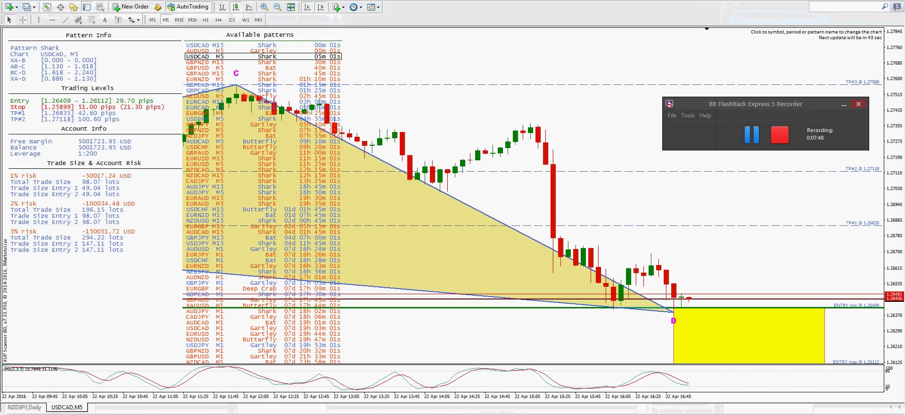
pyautogui.click(844, 104)
# - Examine the newest candles just above the ENTRY min line on the USDCAD chart with the crosshair
pyautogui.moveTo(891, 235); pyautogui.dragTo(893, 243)
pyautogui.middleClick(723, 237)
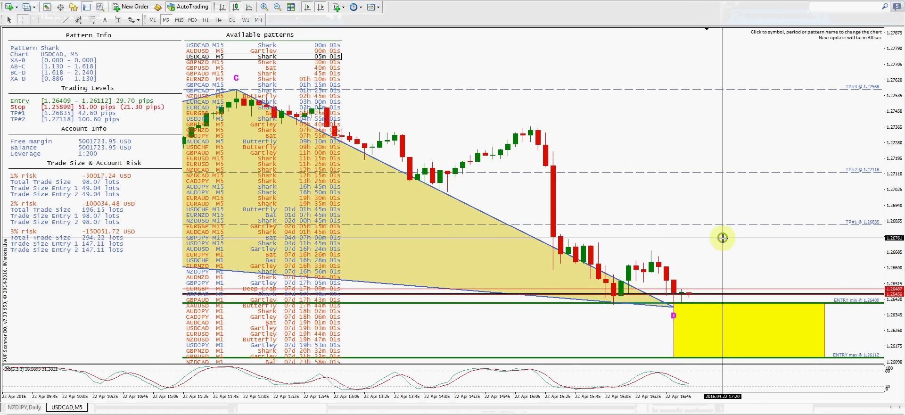
pyautogui.moveTo(685, 300); pyautogui.dragTo(828, 300)
pyautogui.moveTo(698, 298); pyautogui.dragTo(687, 293)
pyautogui.middleClick(693, 298)
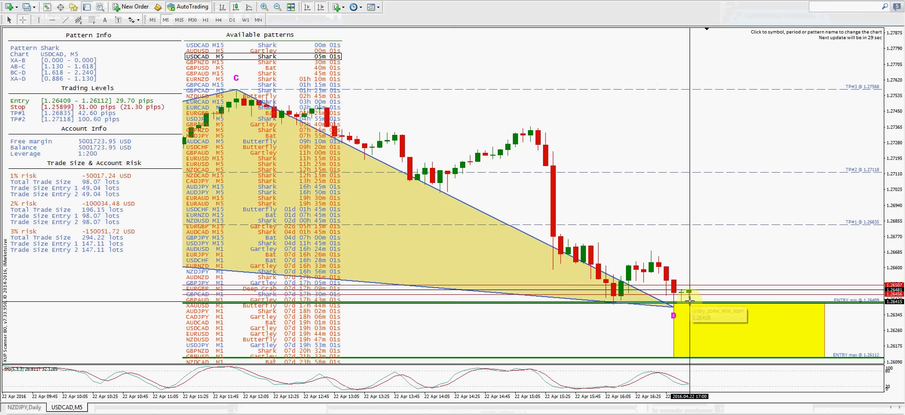
pyautogui.moveTo(691, 293); pyautogui.dragTo(694, 288)
# - Leave the crosshair and compress the USDCAD price scale to show the STOP level below the entry zone
pyautogui.middleClick(702, 262)
pyautogui.click(700, 269)
pyautogui.moveTo(888, 213); pyautogui.dragTo(891, 238)
pyautogui.rightClick(783, 119)
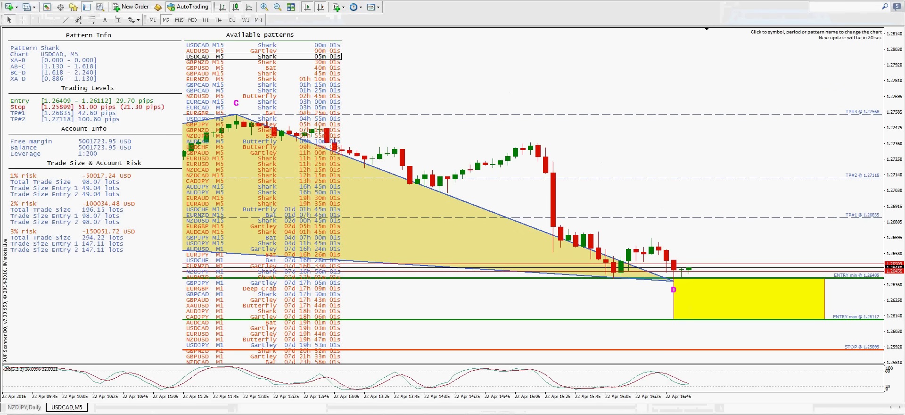